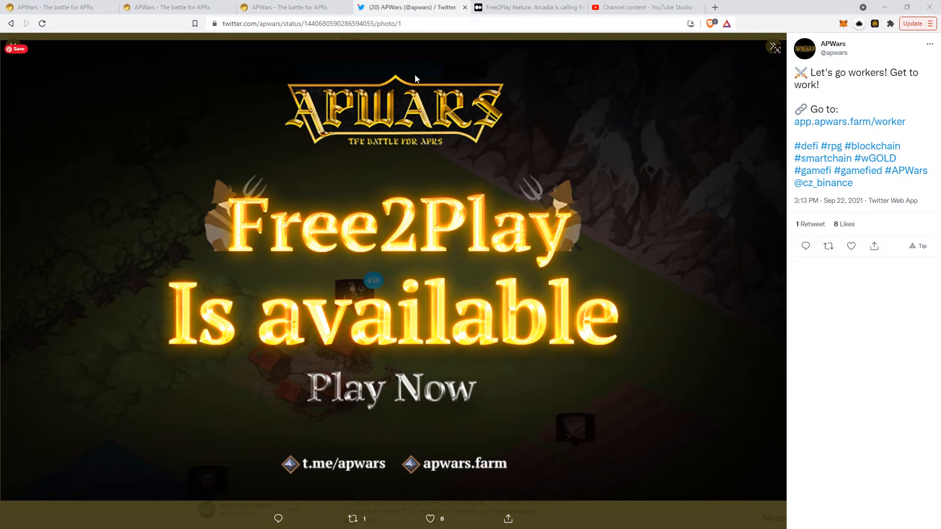
- Switch from the Twitter photo view to the 'APWars - The battle for APRs' browser tab
{"action": "left_click", "coordinate": [263, 7]}
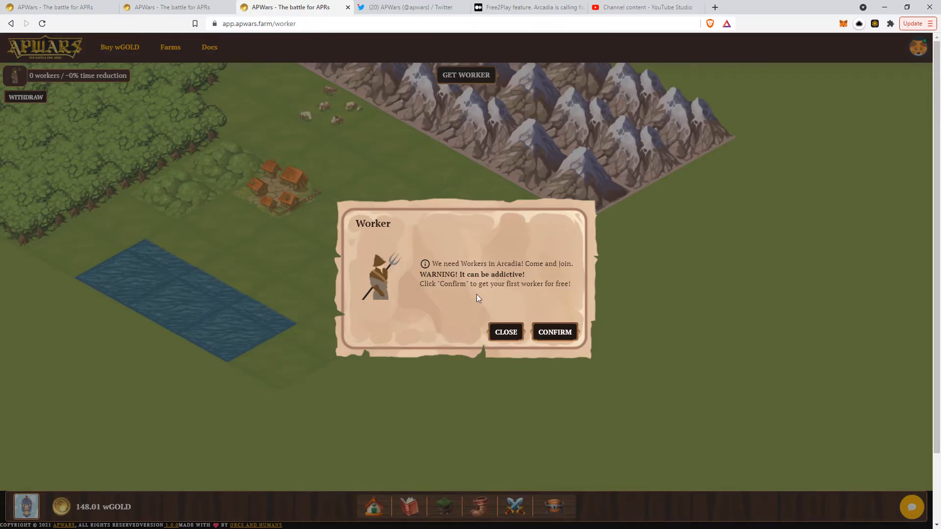
{"action": "left_click", "coordinate": [501, 331]}
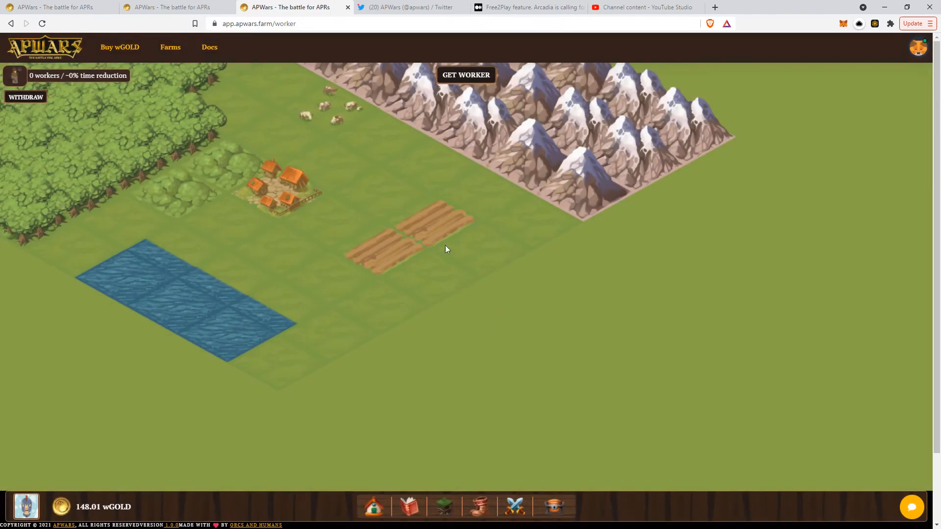
{"action": "left_click", "coordinate": [438, 205]}
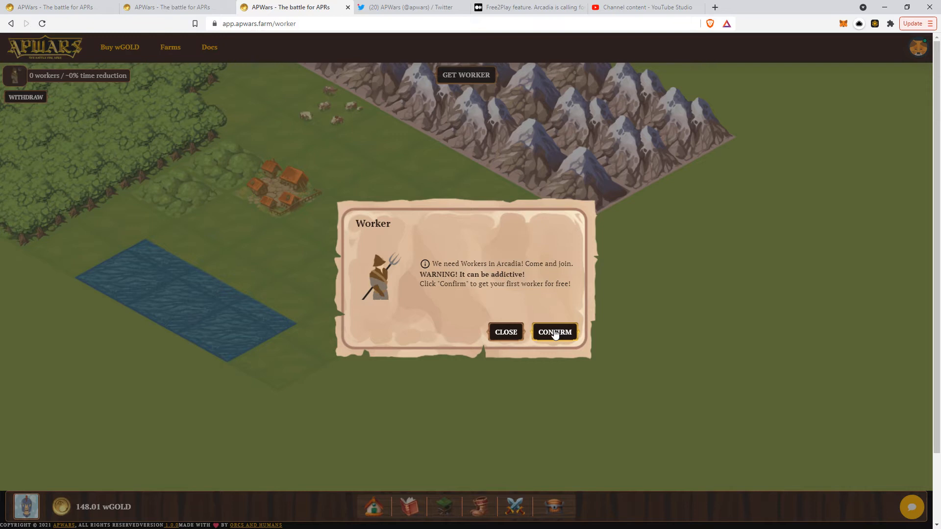
- Confirm the free first worker and approve the Claim transaction in MetaMask
{"action": "left_click", "coordinate": [556, 333]}
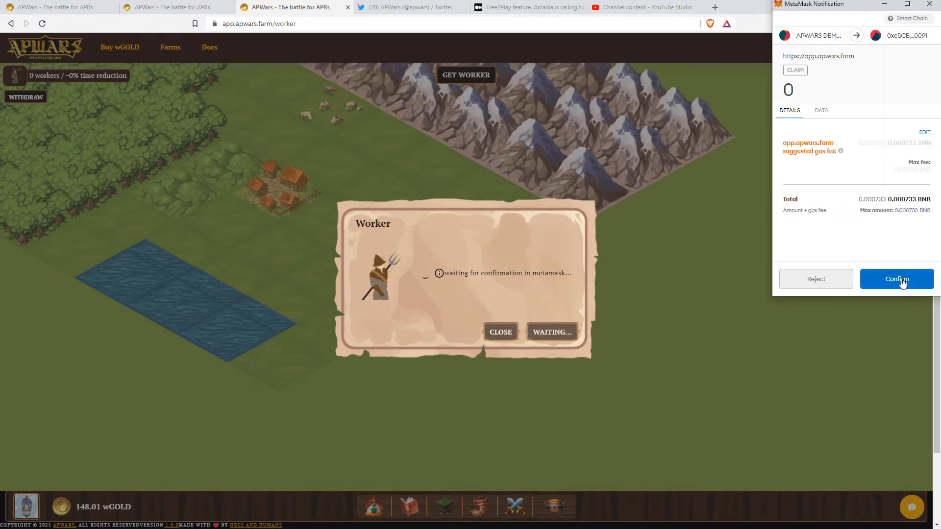
{"action": "left_click", "coordinate": [901, 280]}
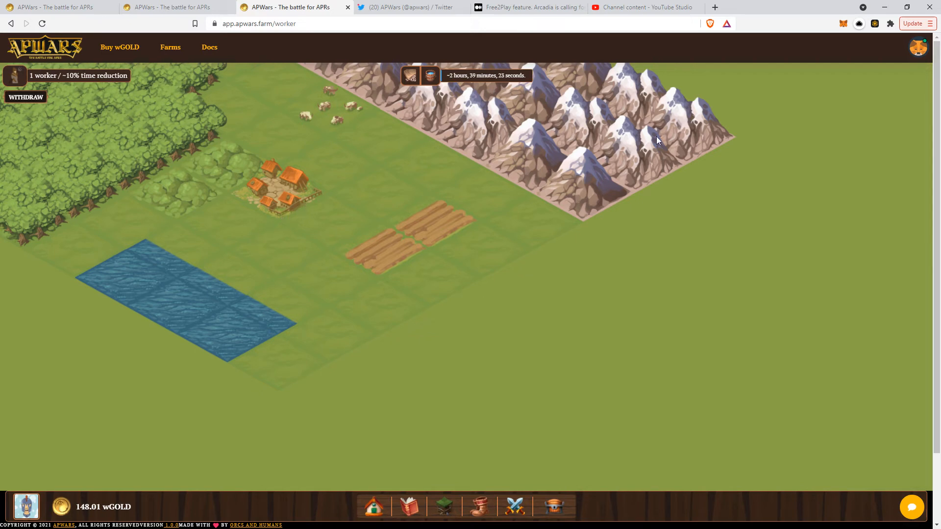
- Switch MetaMask to the other APWARS demo account and dismiss the wallet panel
{"action": "left_click", "coordinate": [843, 24]}
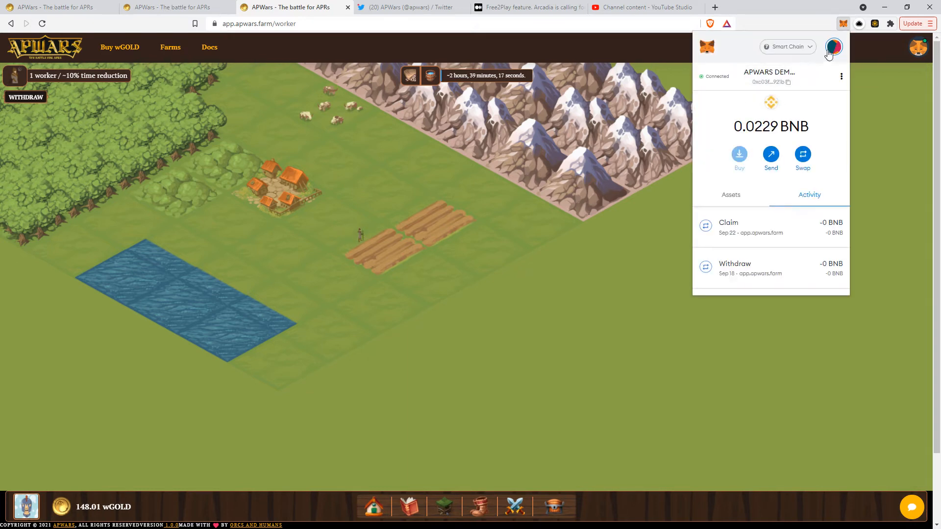
{"action": "left_click", "coordinate": [834, 46]}
{"action": "left_click", "coordinate": [765, 124]}
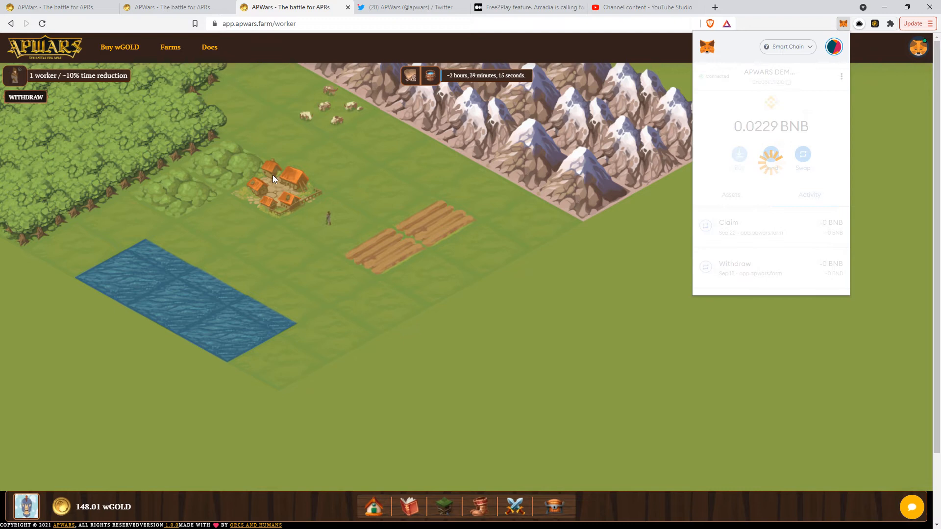
{"action": "left_click", "coordinate": [512, 199]}
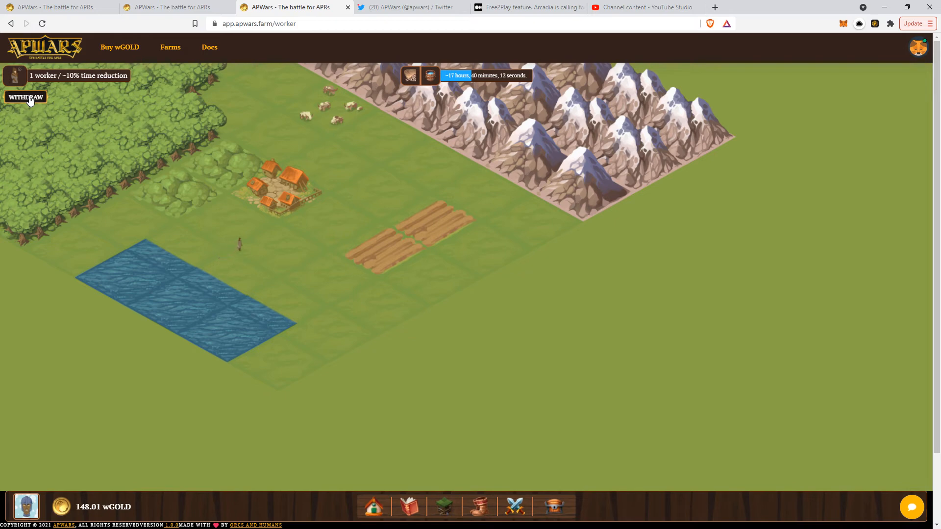
{"action": "left_click", "coordinate": [162, 8]}
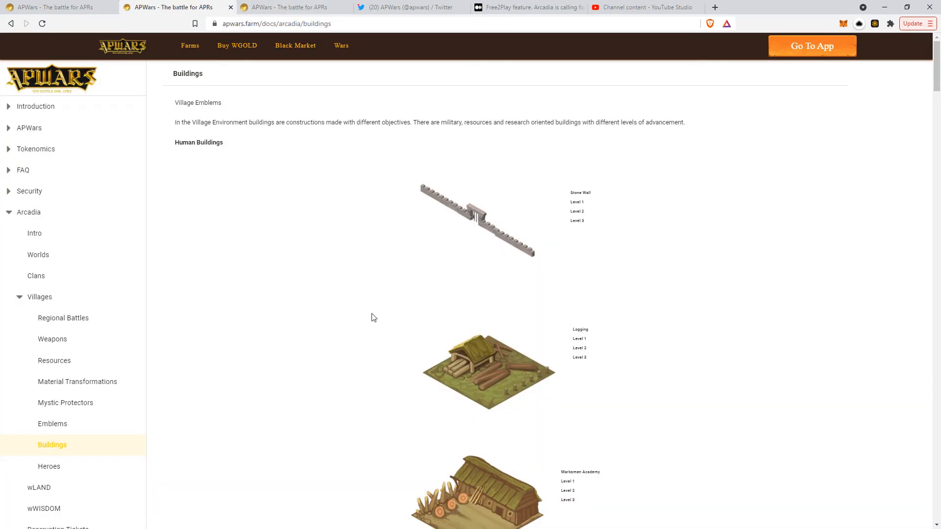
{"action": "left_click", "coordinate": [37, 6]}
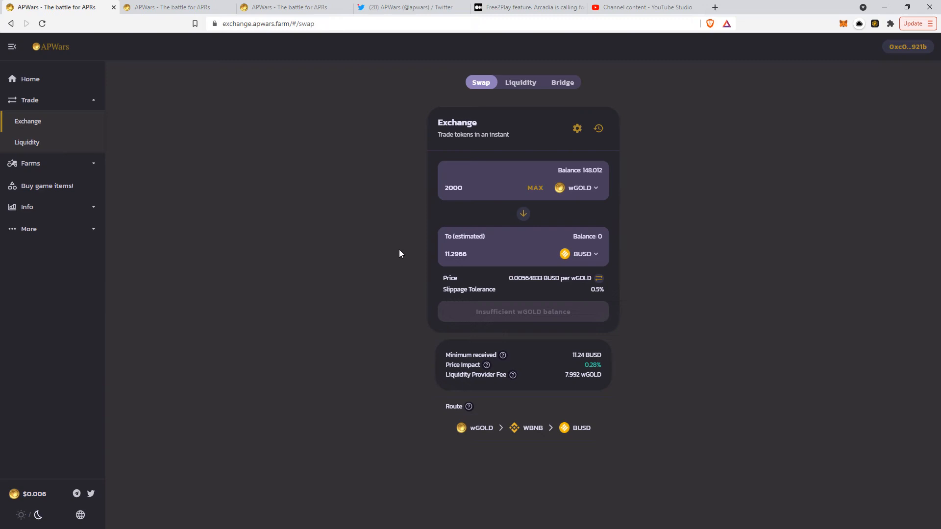
{"action": "left_click", "coordinate": [57, 232]}
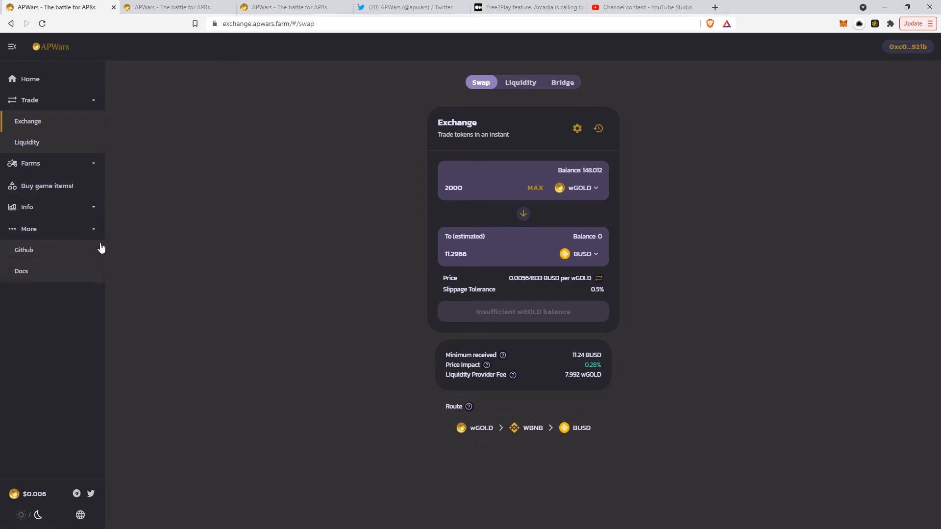
{"action": "left_click", "coordinate": [55, 276]}
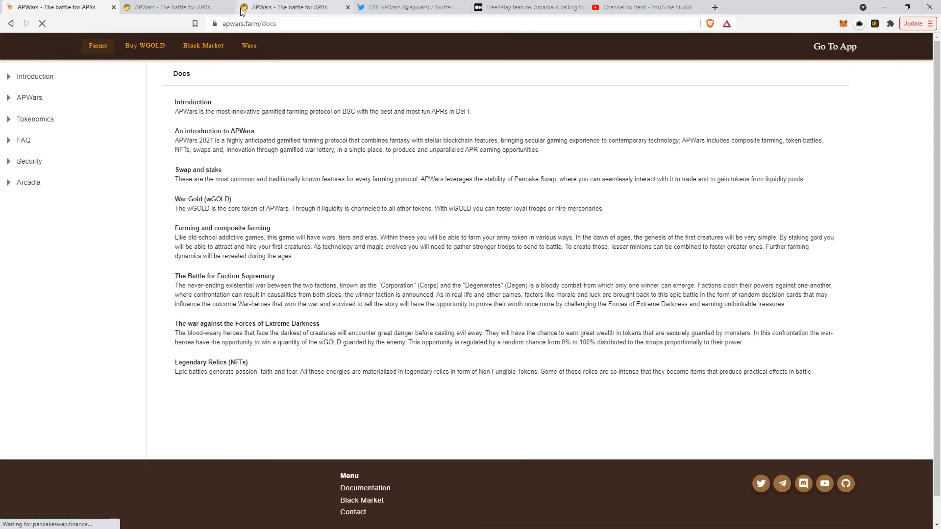
{"action": "left_click", "coordinate": [291, 8]}
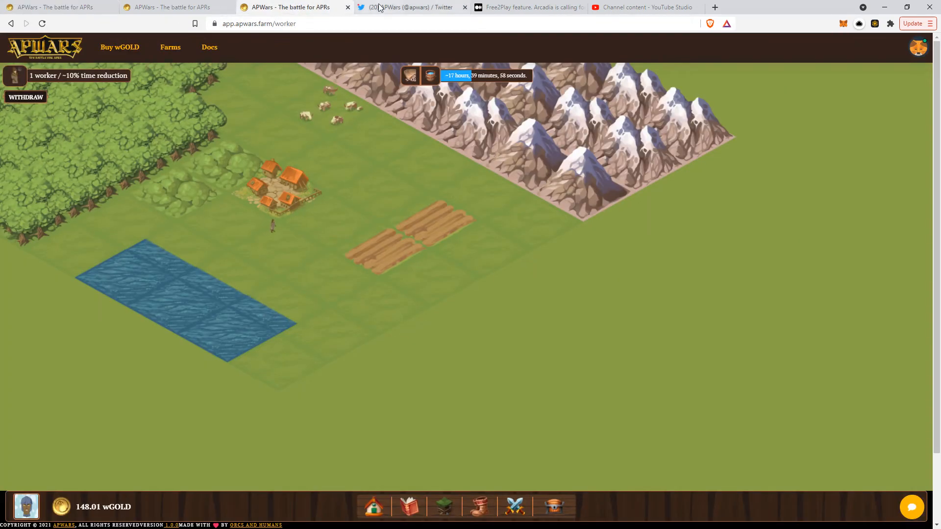
{"action": "left_click", "coordinate": [59, 8]}
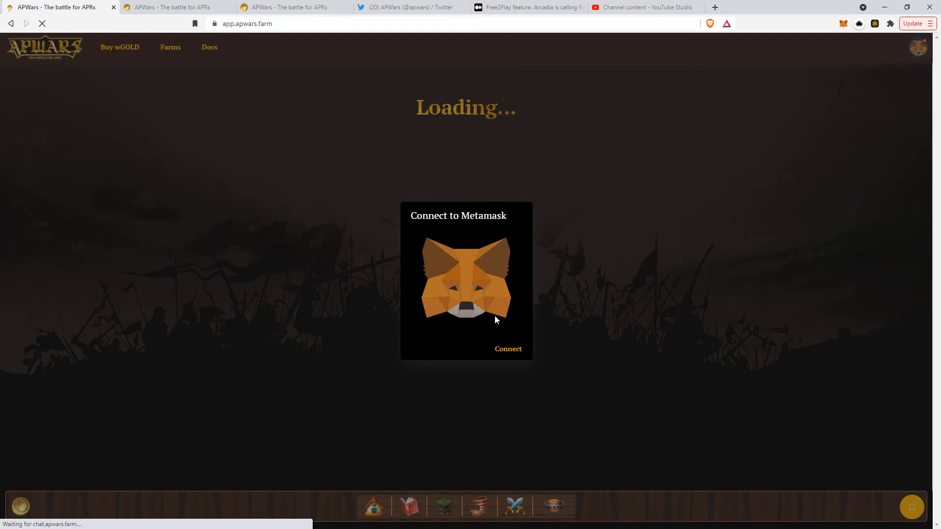
{"action": "left_click", "coordinate": [508, 349]}
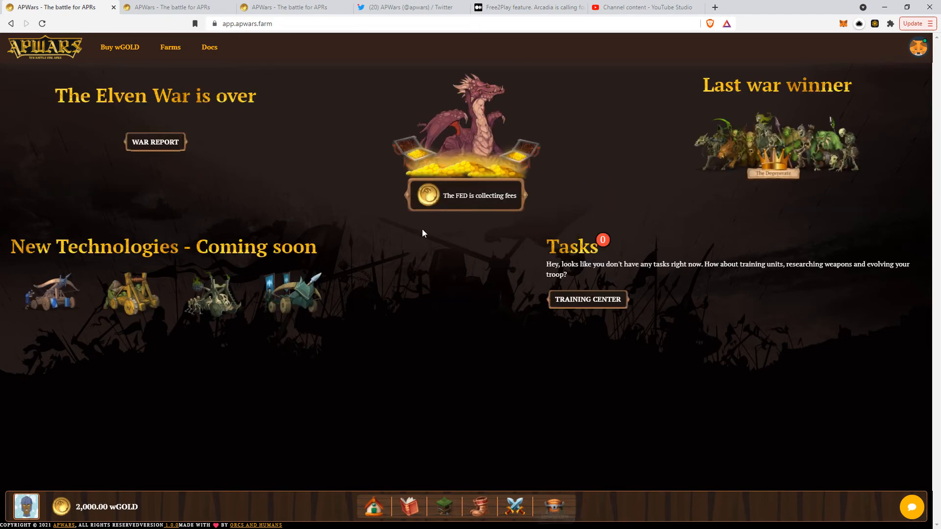
{"action": "left_click", "coordinate": [290, 7]}
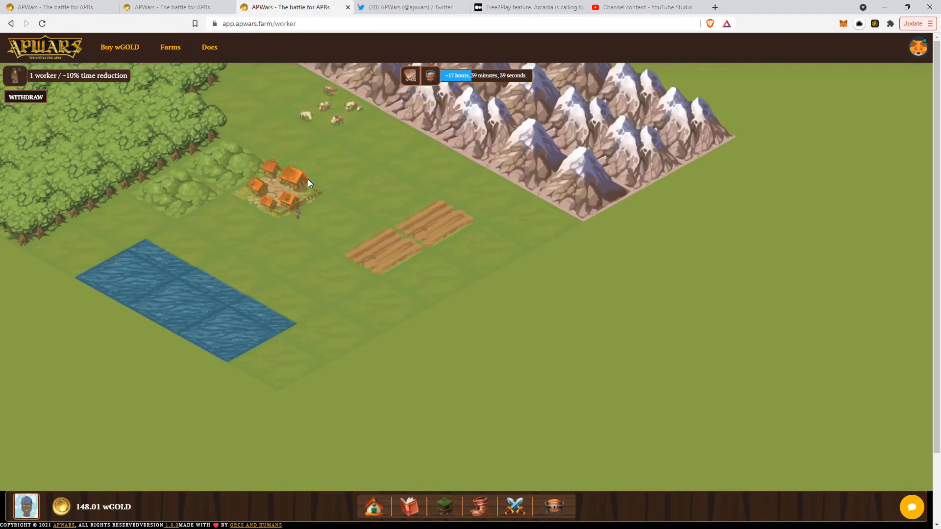